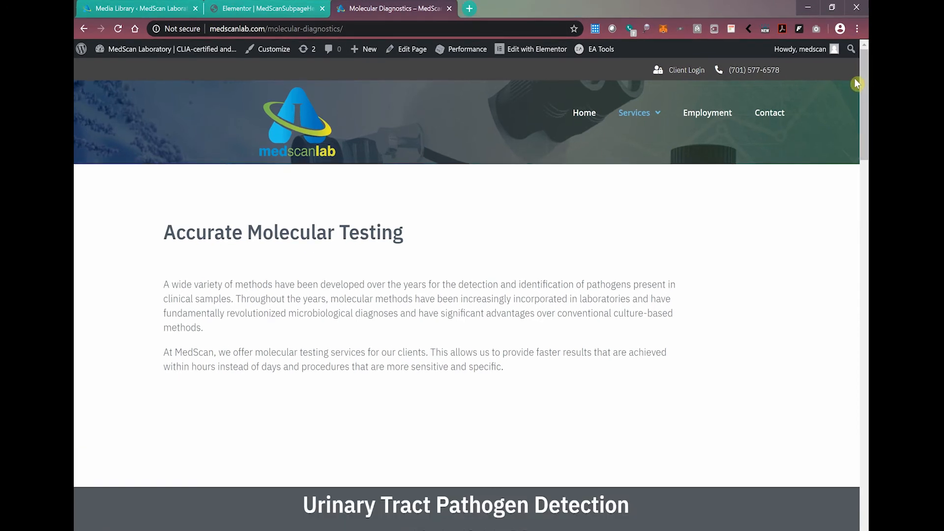
Open the developer tools on the Molecular Diagnostics page, review the security overview, and reload the page to record HTTP requests.
left_click(857, 29)
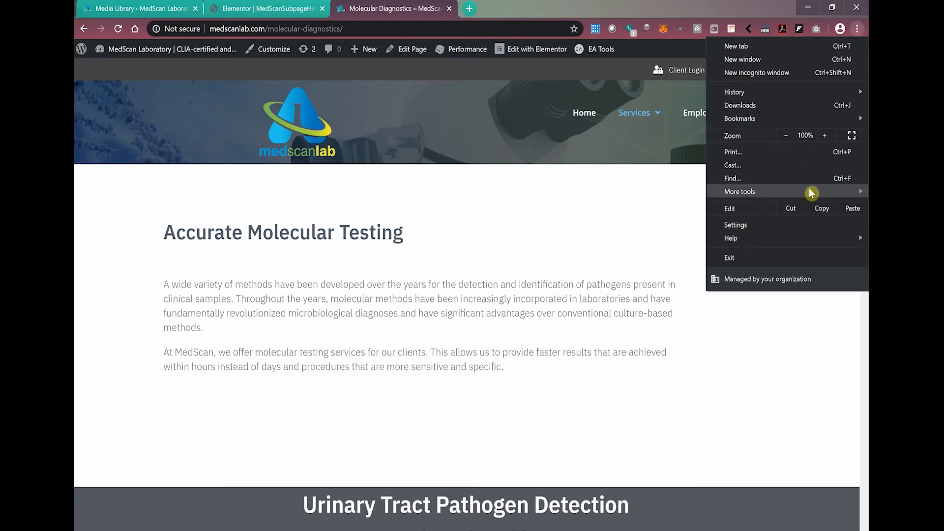
mouse_move(809, 192)
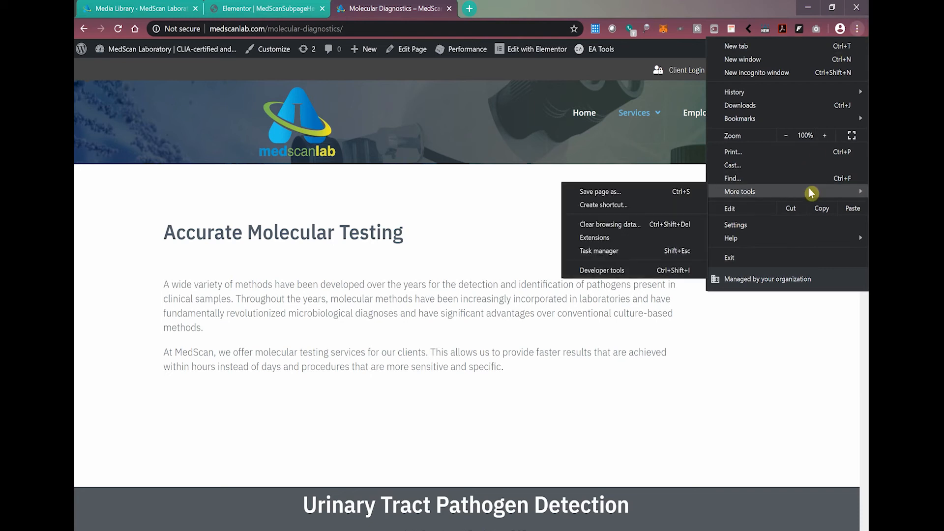
left_click(630, 272)
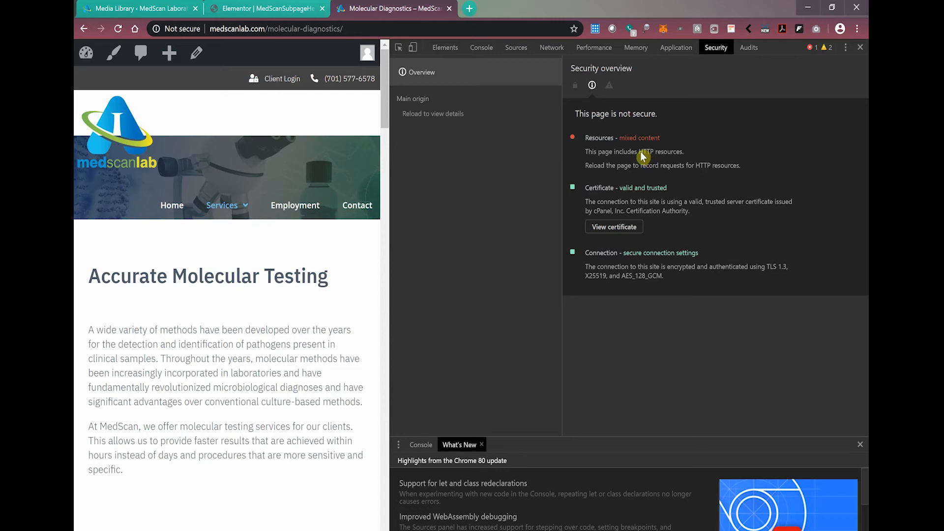
left_click_drag(640, 152, 650, 153)
left_click_drag(640, 154, 651, 155)
left_click_drag(585, 168, 649, 170)
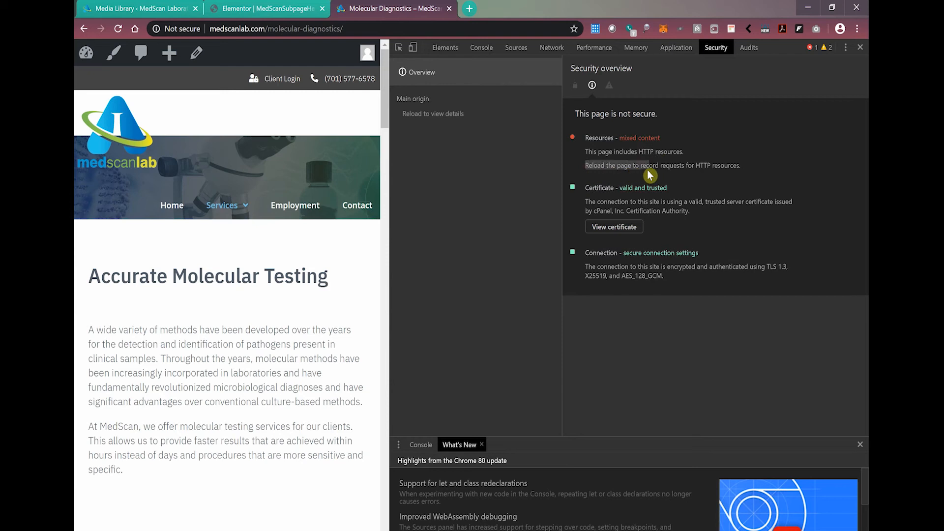
left_click(119, 29)
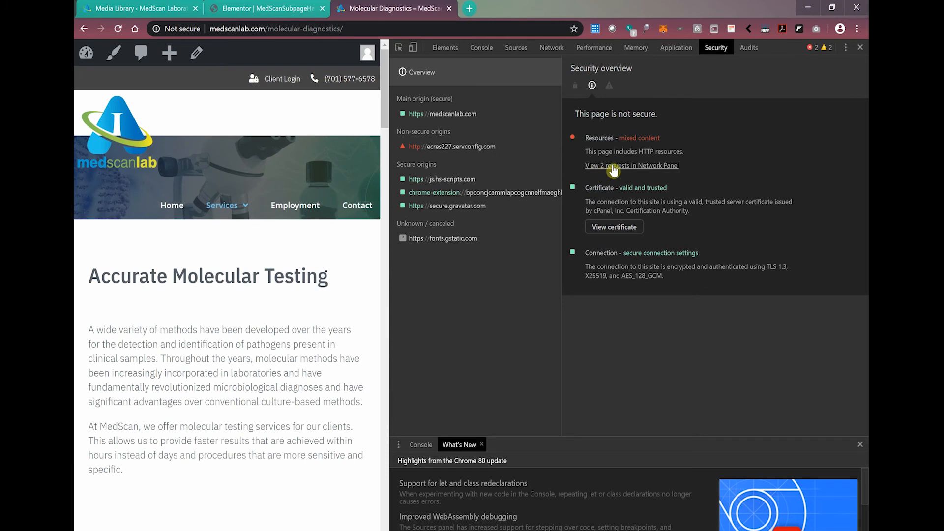
List the page's mixed-content network requests, preview subpage-hero1.jpg and home-hero-1.jpg, and close the developer tools.
left_click(613, 166)
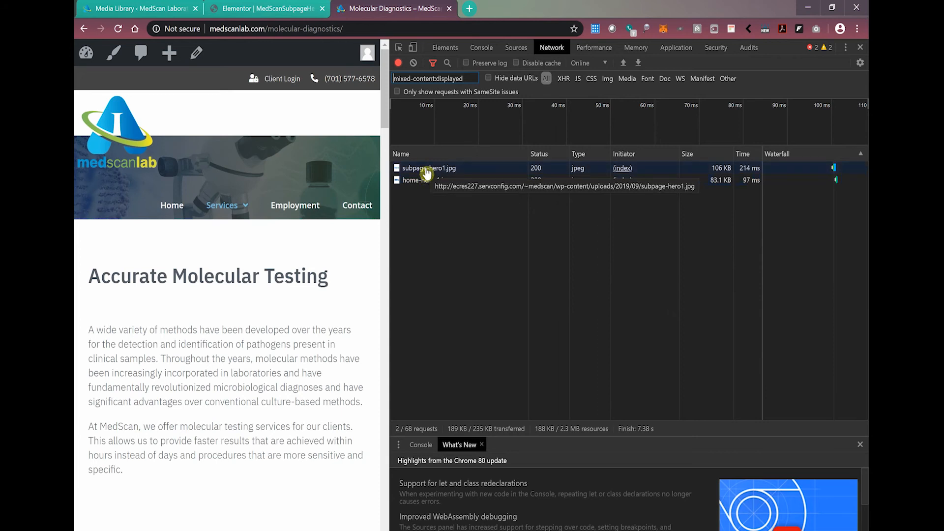
left_click(426, 173)
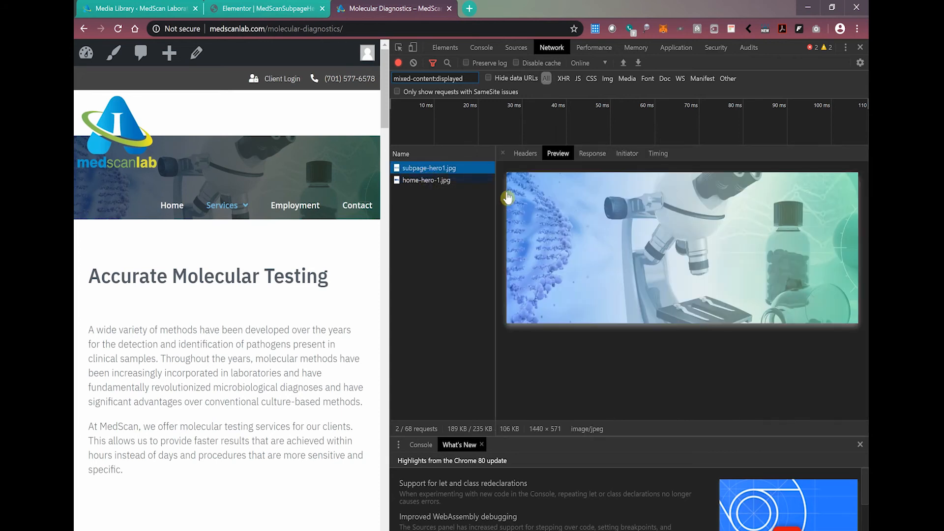
left_click(413, 181)
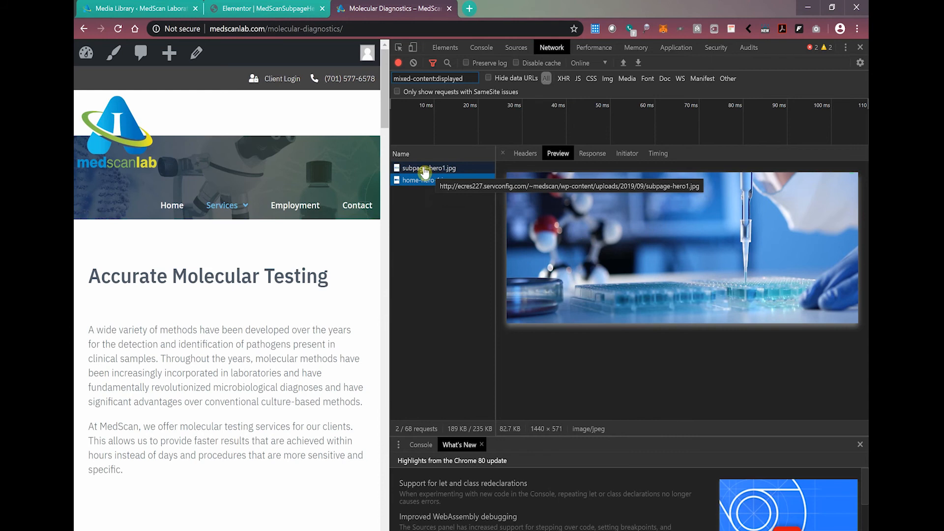
left_click(425, 170)
left_click(425, 178)
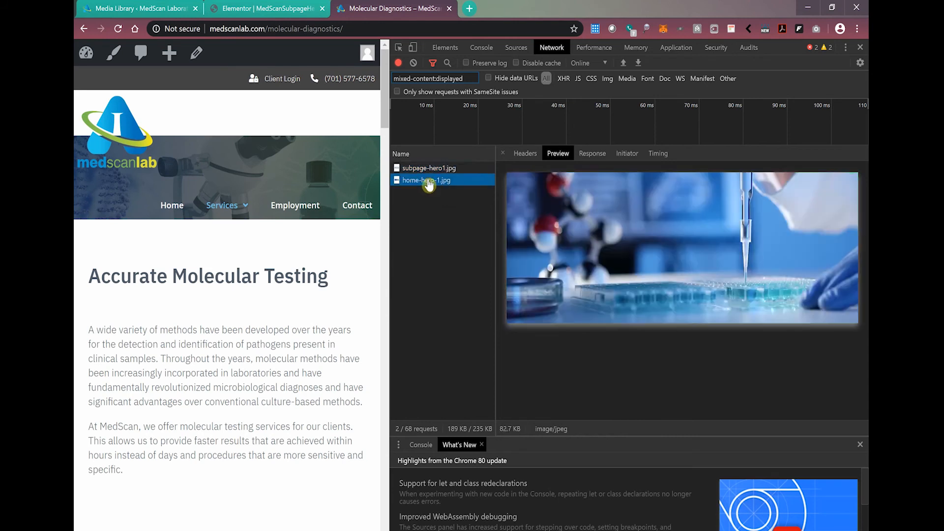
left_click(425, 170)
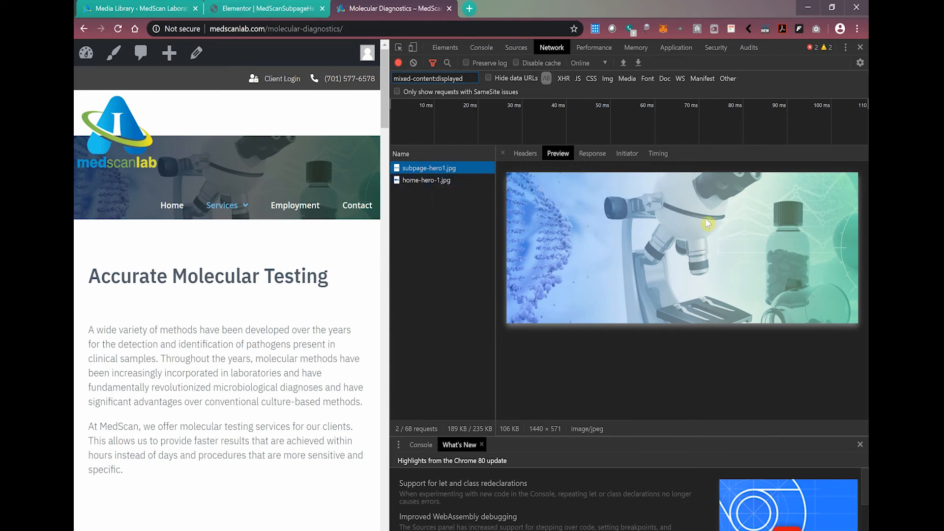
left_click(860, 47)
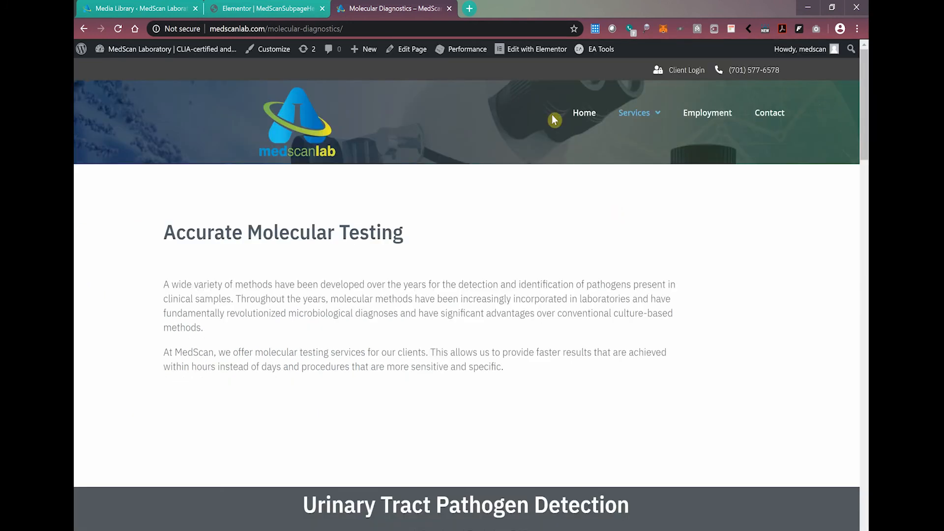
In the subpage header template, remove the header section's background image and reinsert subpage-hero1.jpg from the media library.
mouse_move(529, 54)
left_click(266, 9)
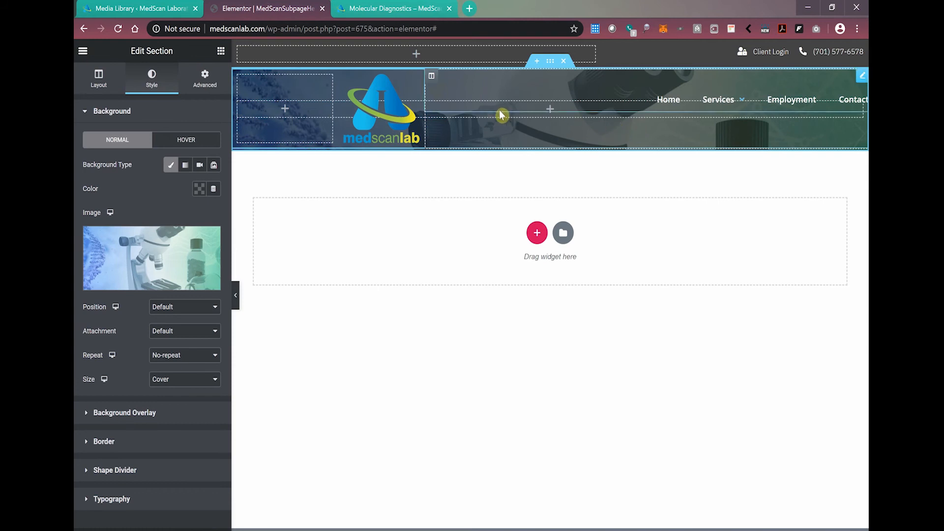
mouse_move(162, 271)
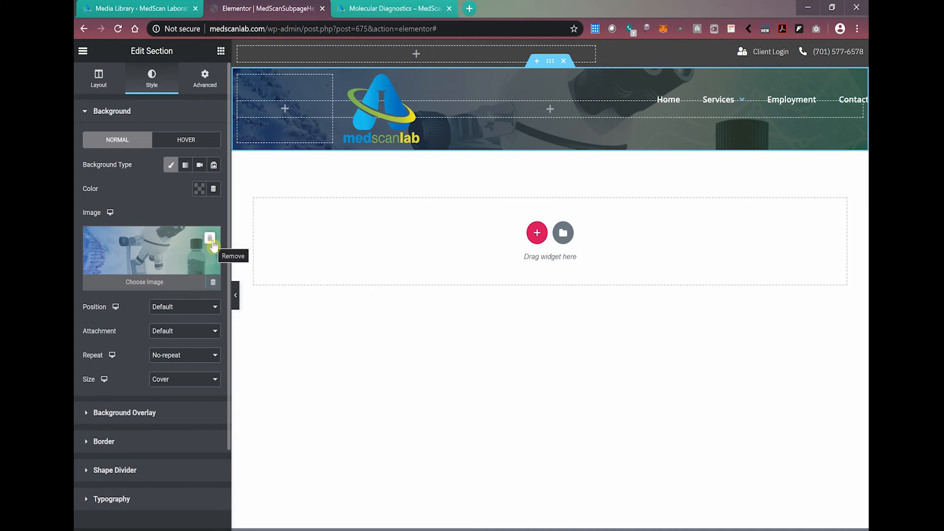
left_click(210, 241)
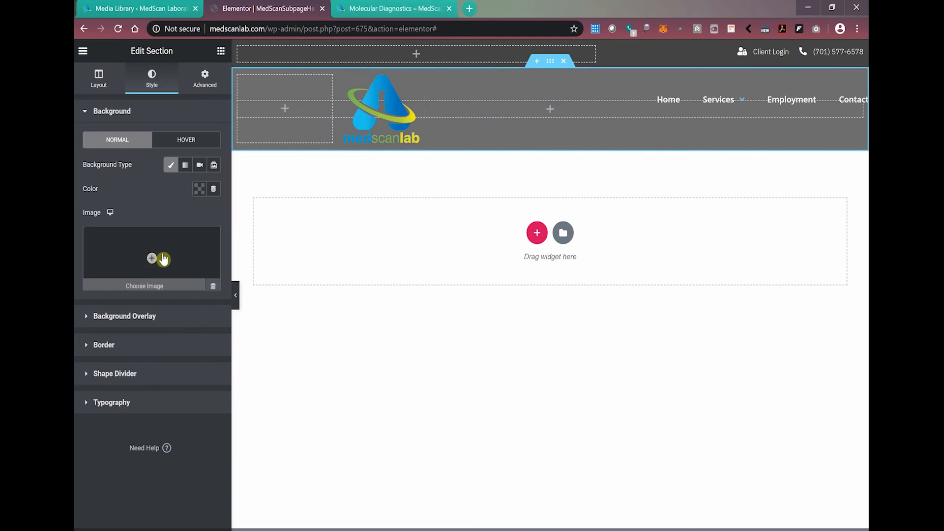
left_click(151, 261)
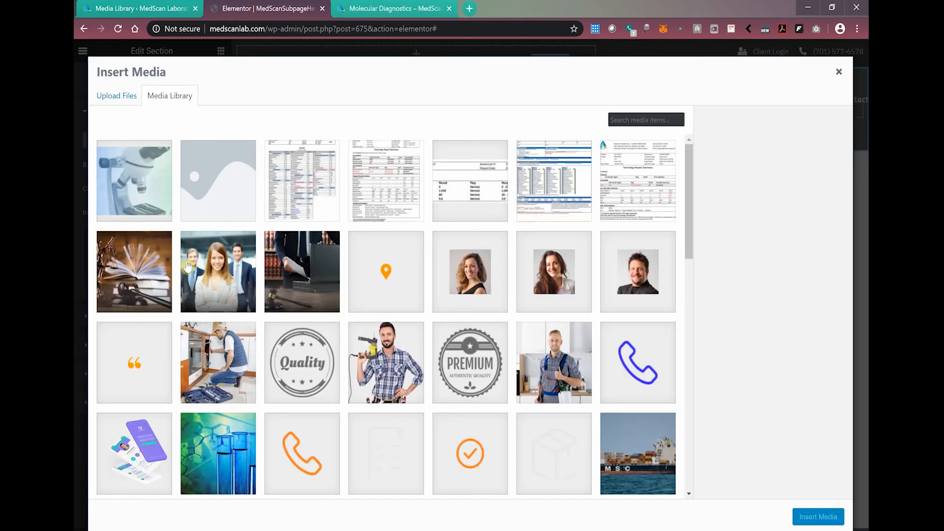
left_click(139, 180)
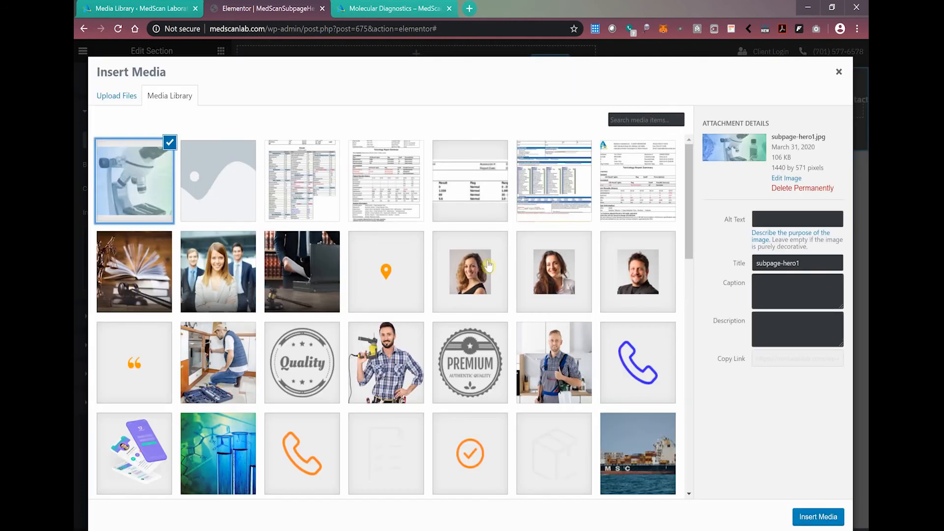
left_click(811, 518)
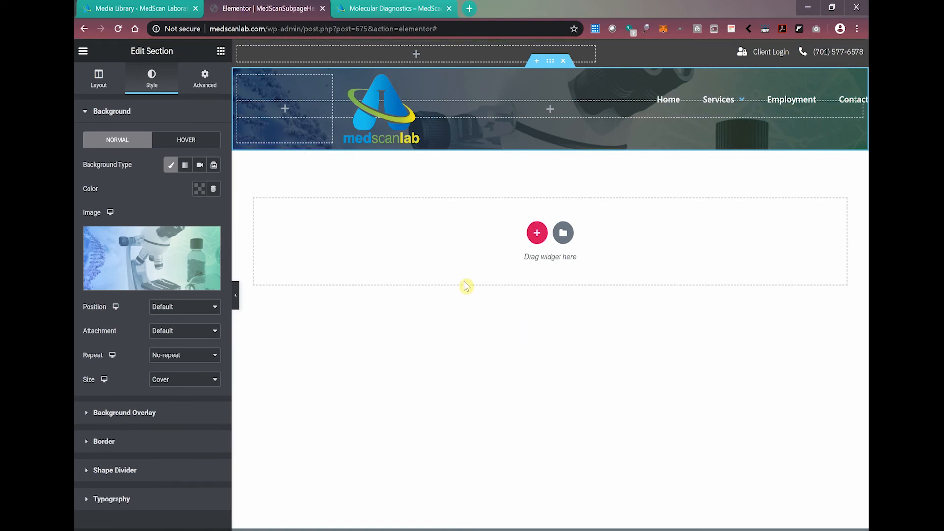
Return to the Molecular Diagnostics page and open it for editing in Elementor.
left_click(399, 13)
scroll(533, 276, "down", 5)
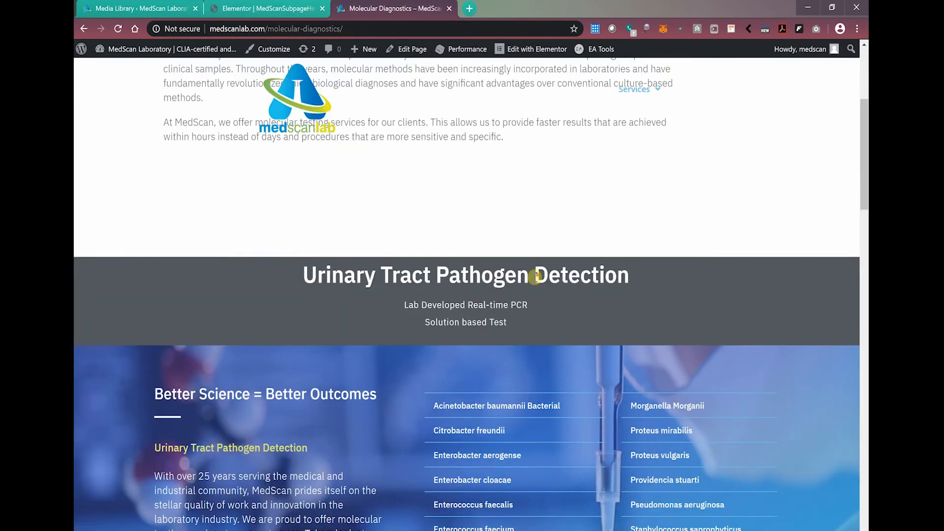
scroll(801, 392, "down", 2)
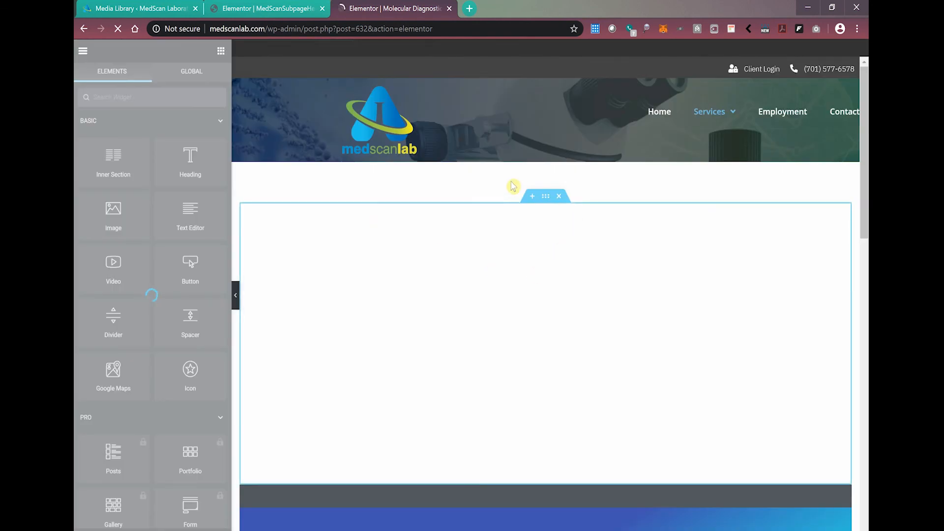
scroll(782, 249, "down", 4)
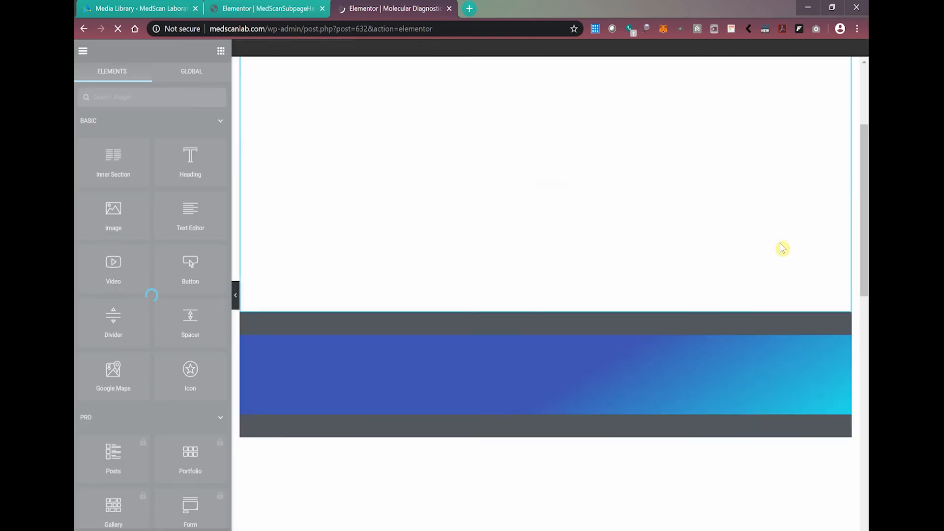
scroll(640, 281, "down", 1)
scroll(581, 295, "down", 1)
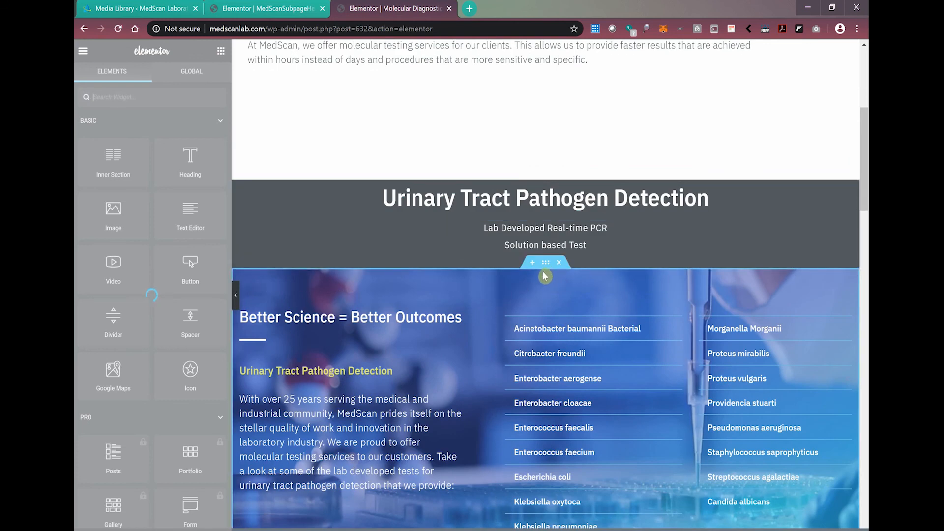
Remove the background overlay image of the "Better Science = Better Outcomes" section and reinsert home-hero-1.jpg from the media library.
left_click(546, 264)
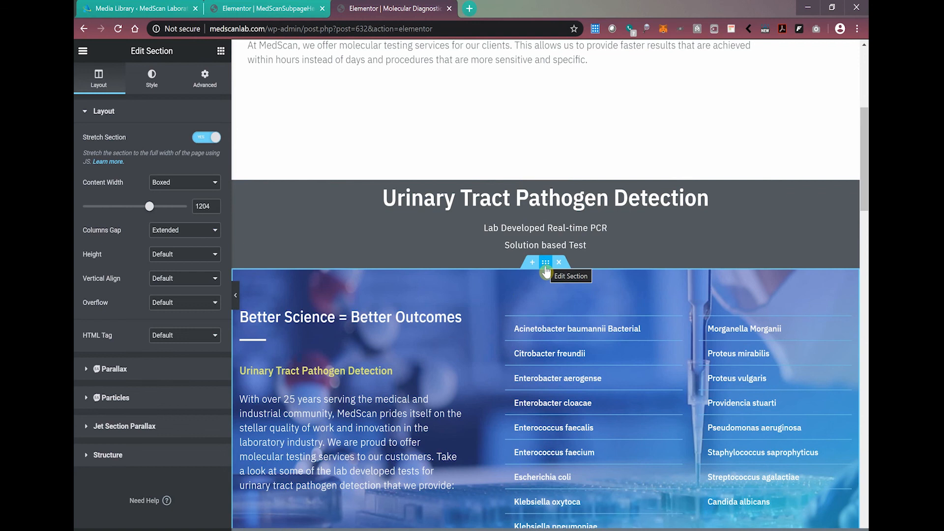
left_click(150, 81)
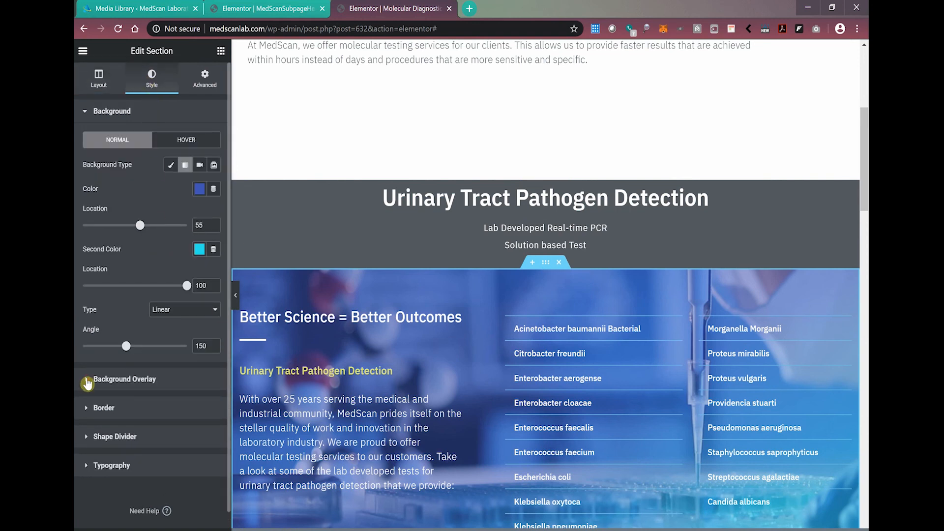
left_click(87, 383)
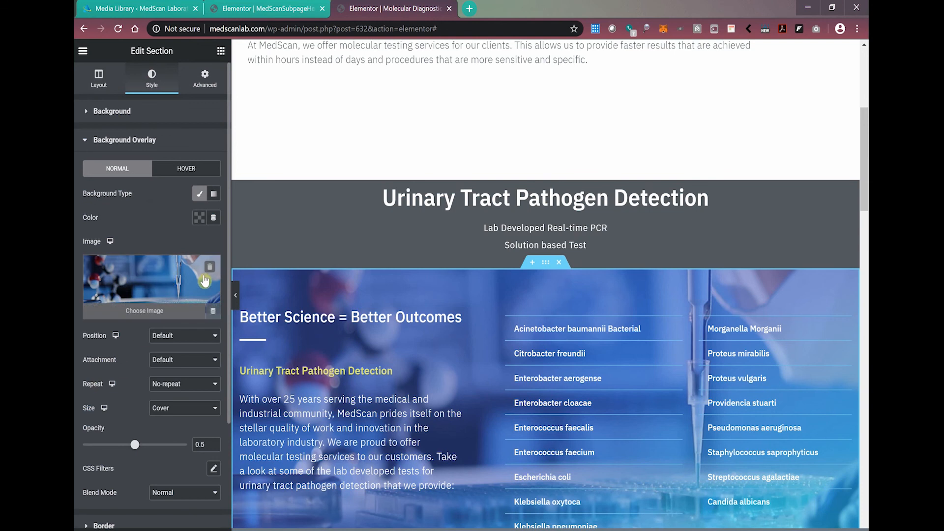
left_click(210, 271)
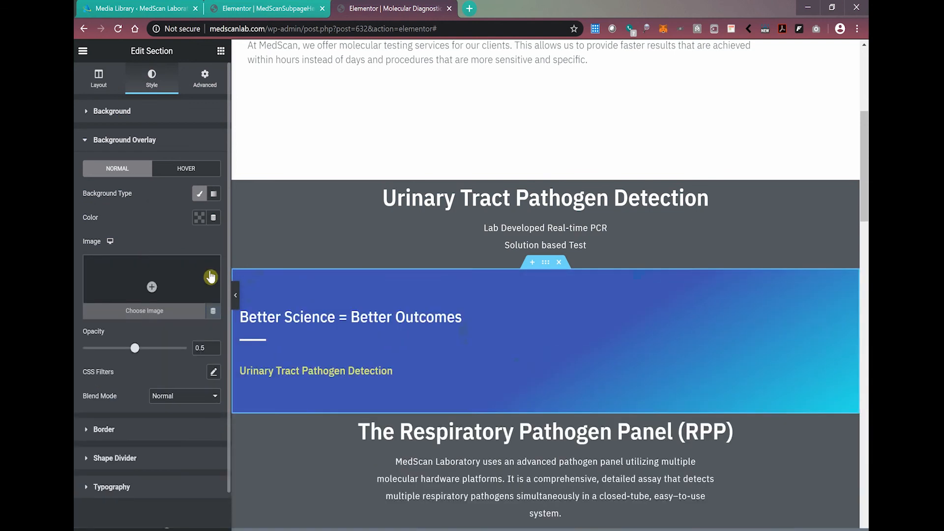
left_click(153, 291)
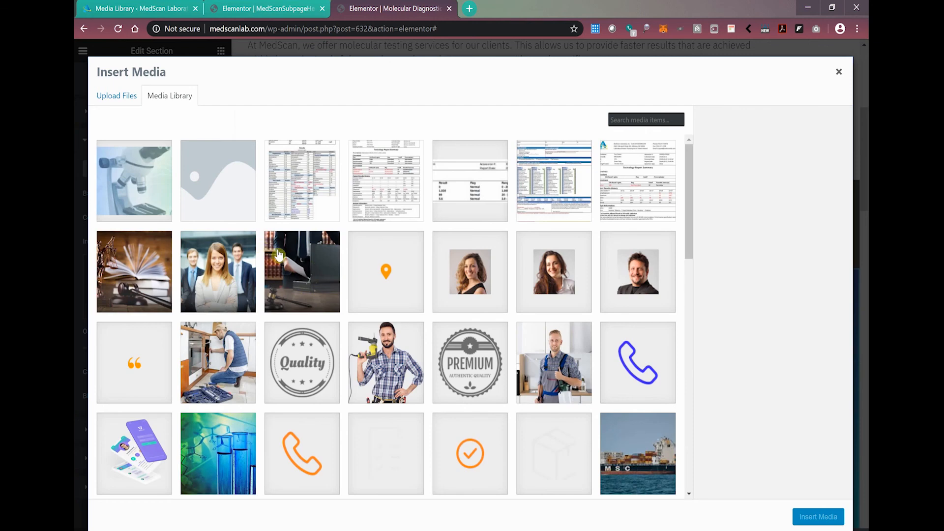
scroll(298, 256, "down", 3)
scroll(300, 255, "down", 9)
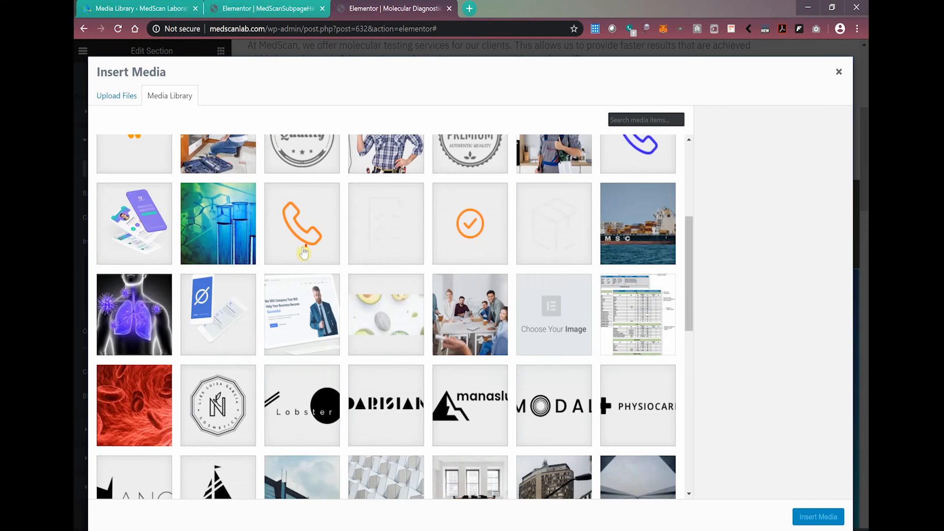
scroll(303, 254, "down", 11)
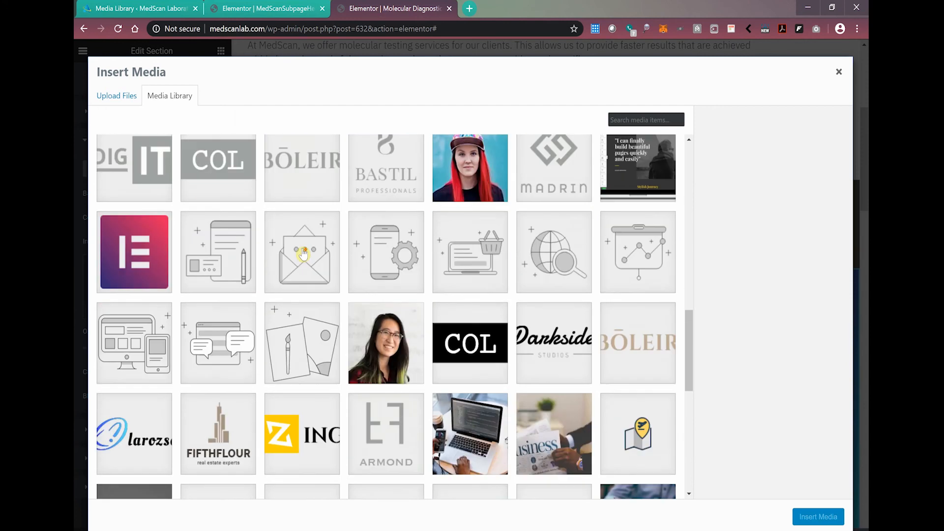
scroll(303, 253, "down", 2)
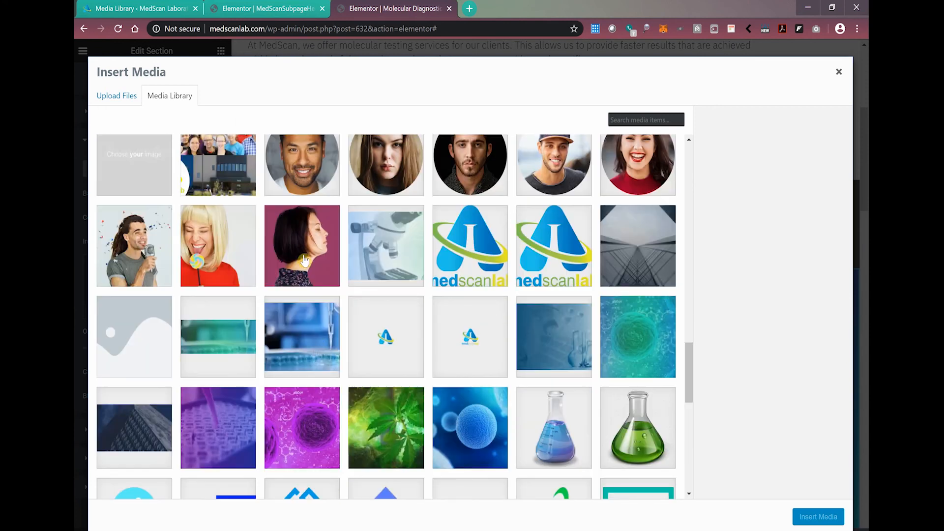
left_click(307, 334)
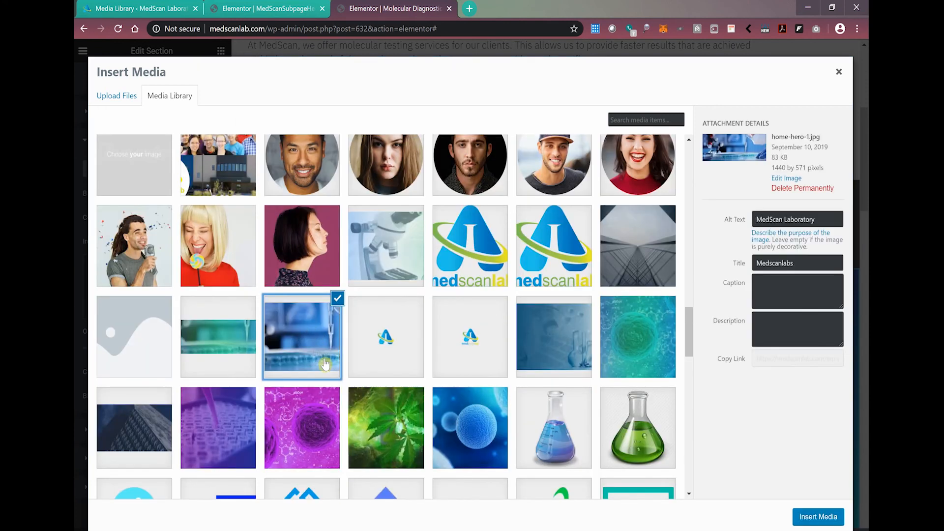
left_click(808, 524)
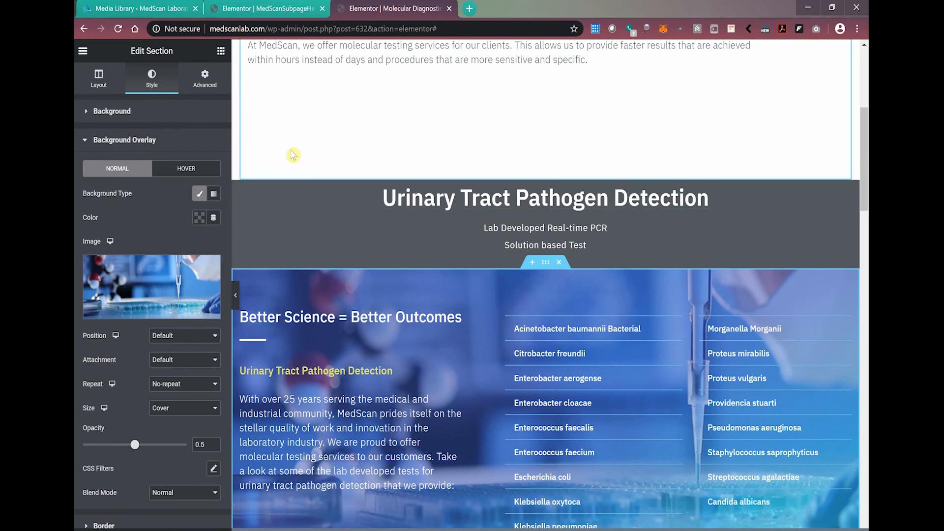
View the live Molecular Diagnostics page, check its security overview in the developer tools, and close them.
left_click(83, 50)
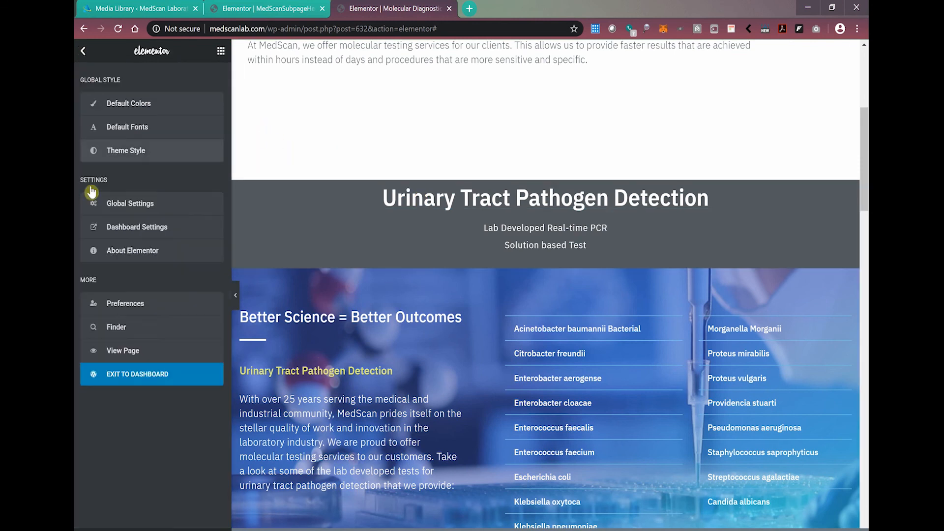
left_click(118, 350)
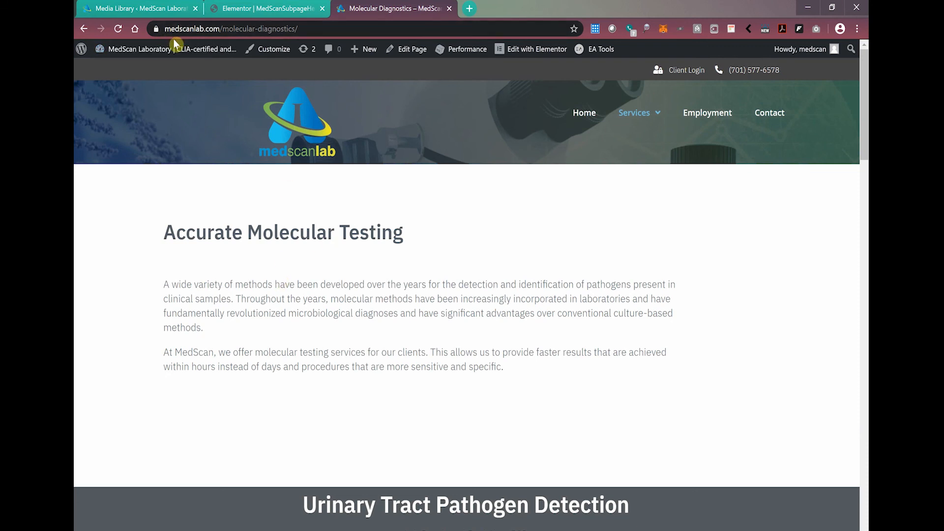
left_click(858, 29)
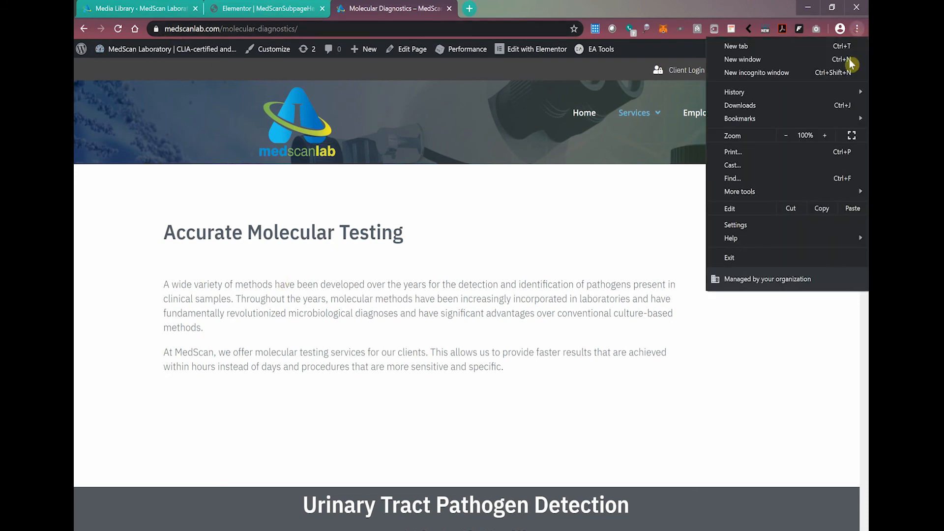
mouse_move(824, 196)
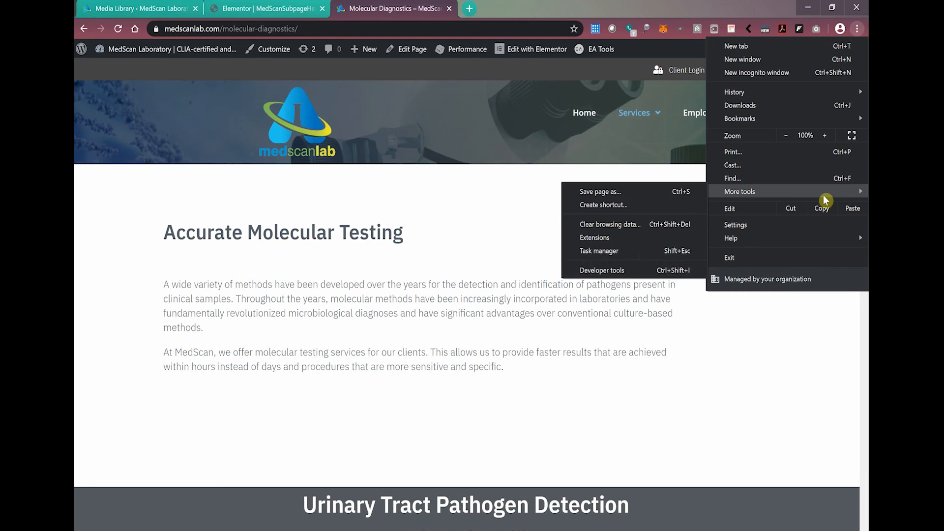
left_click(611, 272)
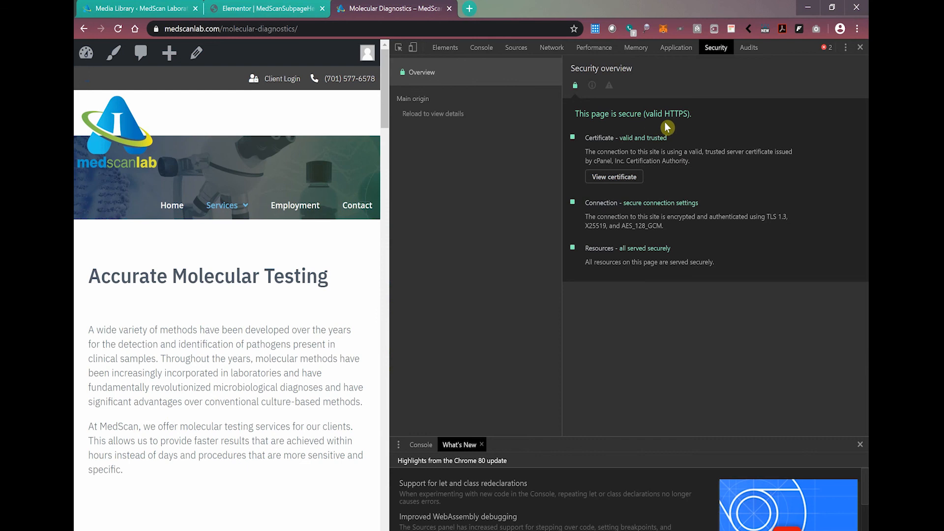
left_click(861, 48)
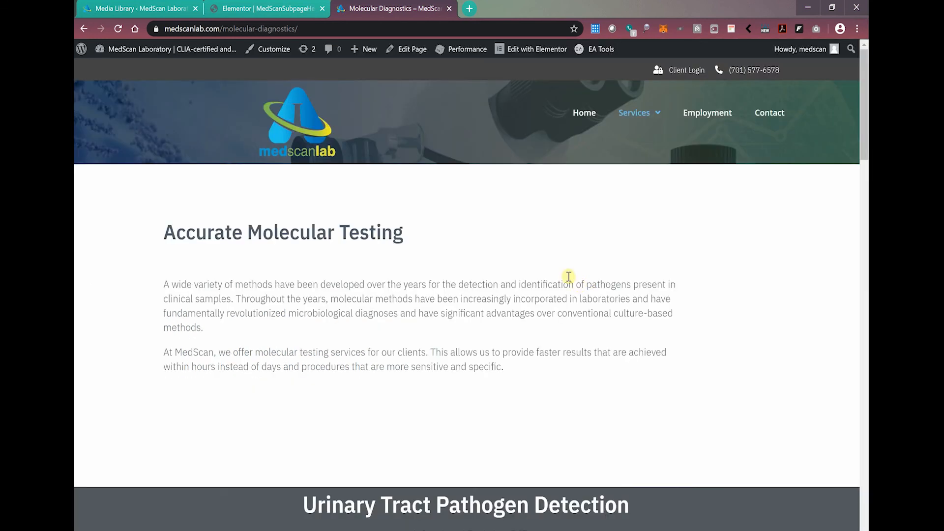